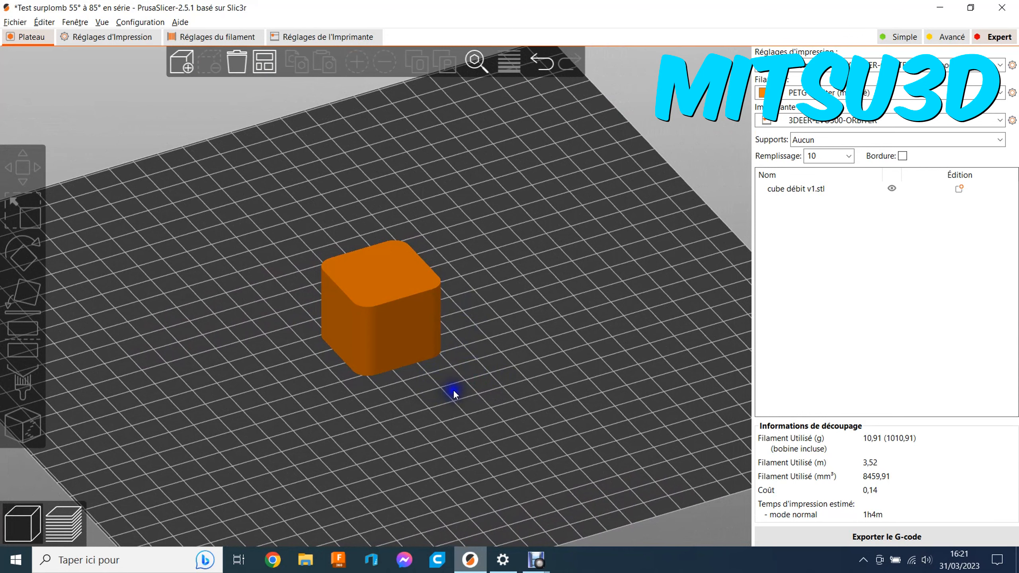
Step: Select the cube and choose Arrière as its seam position in the Couches et périmètres print settings
left_click(356, 289)
scroll(430, 369, "up", 4)
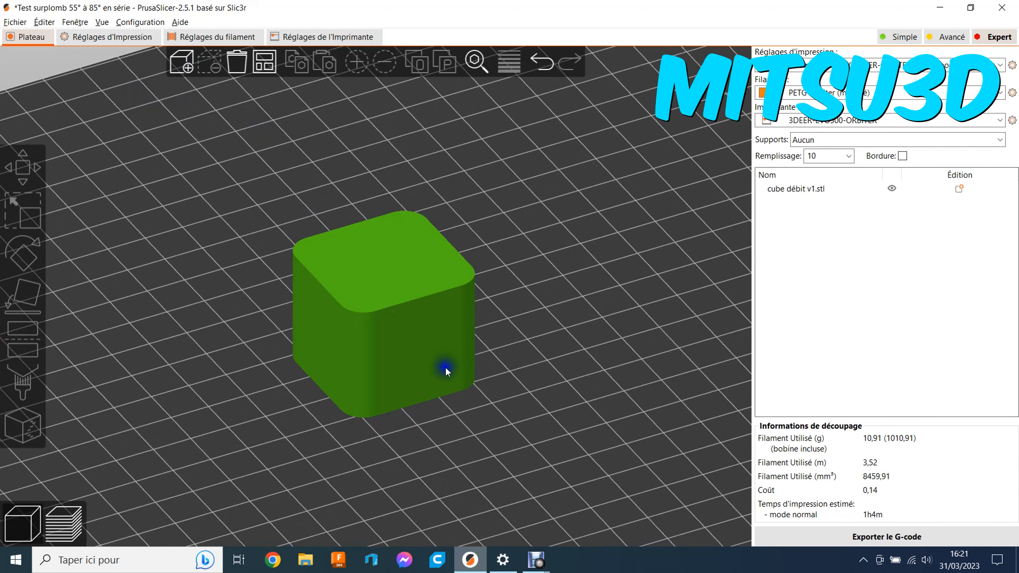
left_click(417, 391)
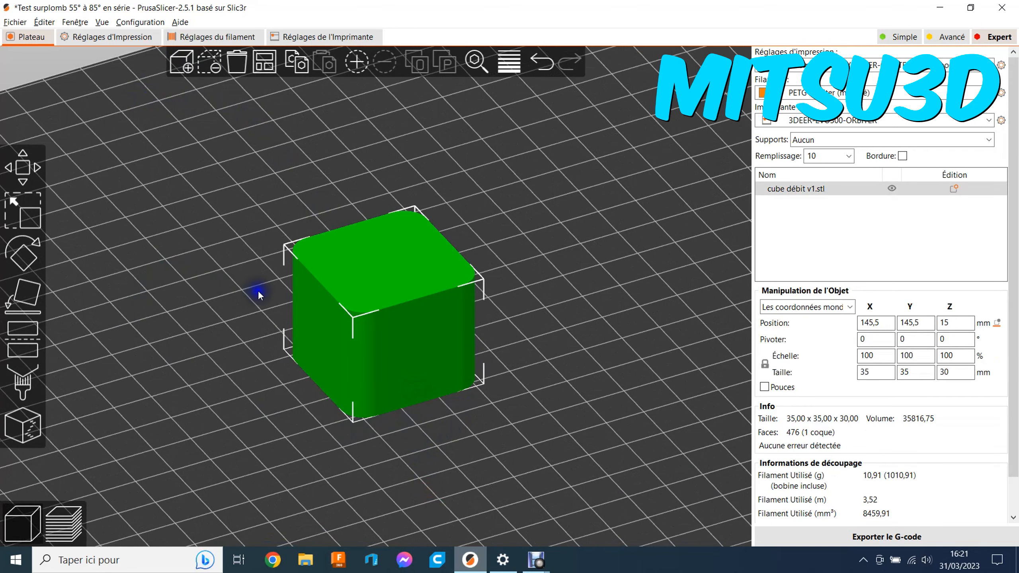
left_click(131, 41)
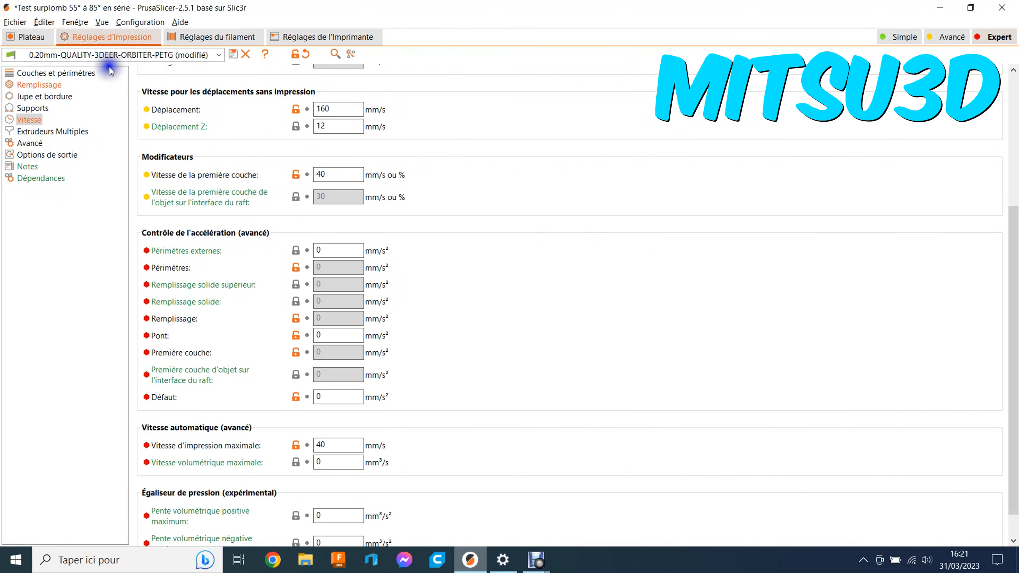
left_click(71, 78)
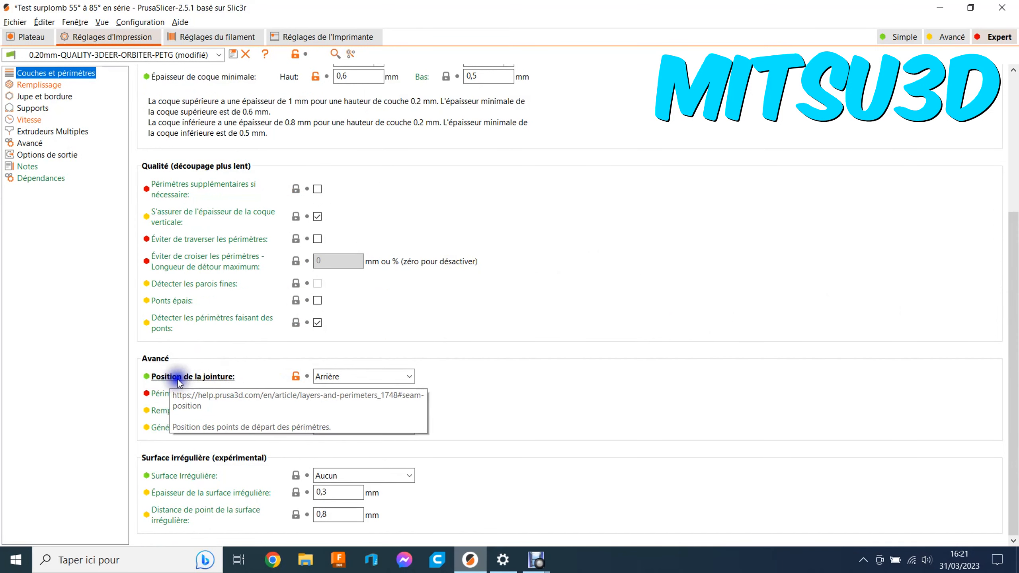
left_click(380, 377)
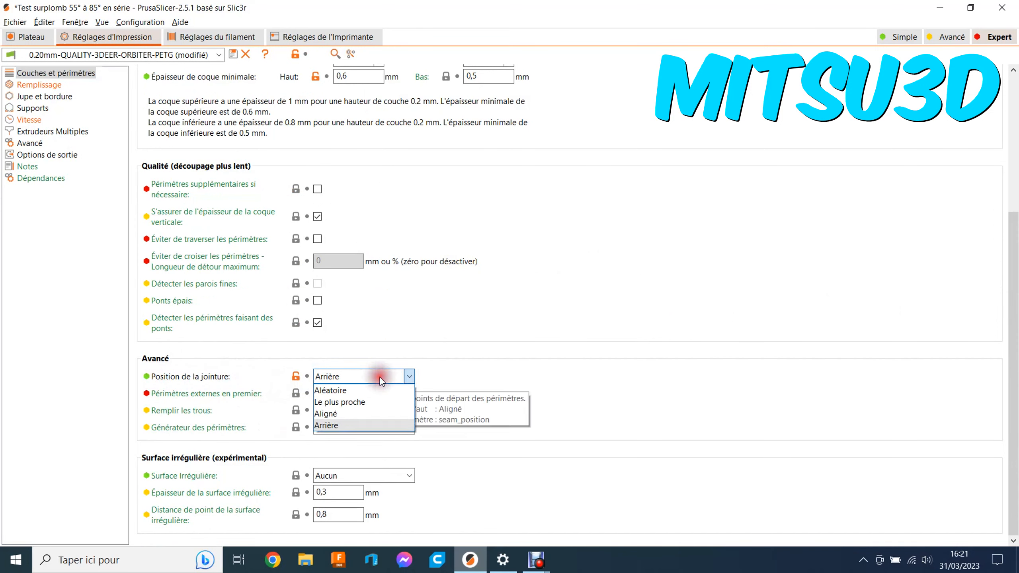
left_click(348, 398)
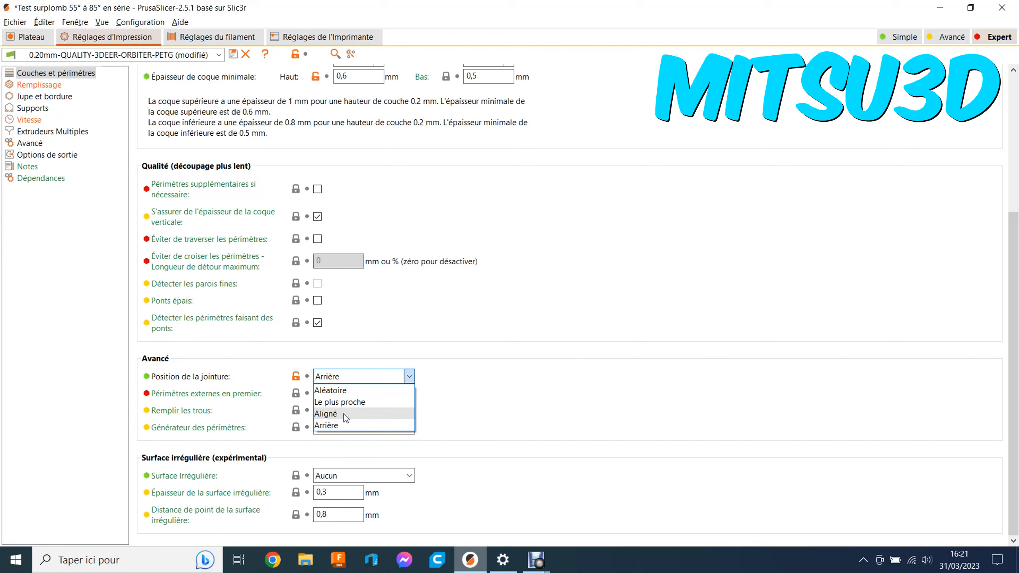
left_click(338, 426)
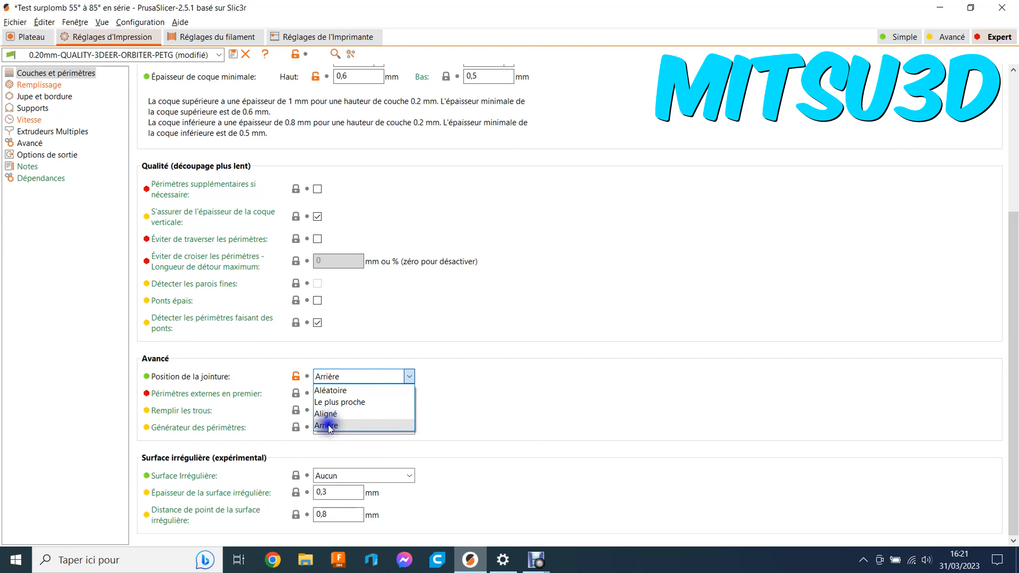
left_click(345, 428)
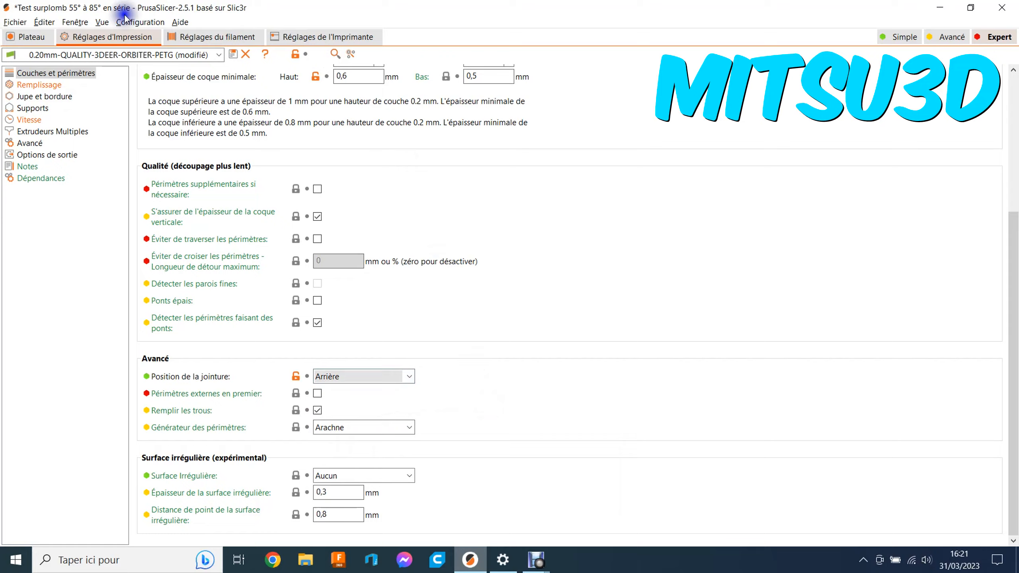
Step: Change the infill to 9 %, set it back to 10 %, and slice the cube
left_click(32, 37)
scroll(377, 329, "down", 5)
left_click_drag(376, 330, 239, 346)
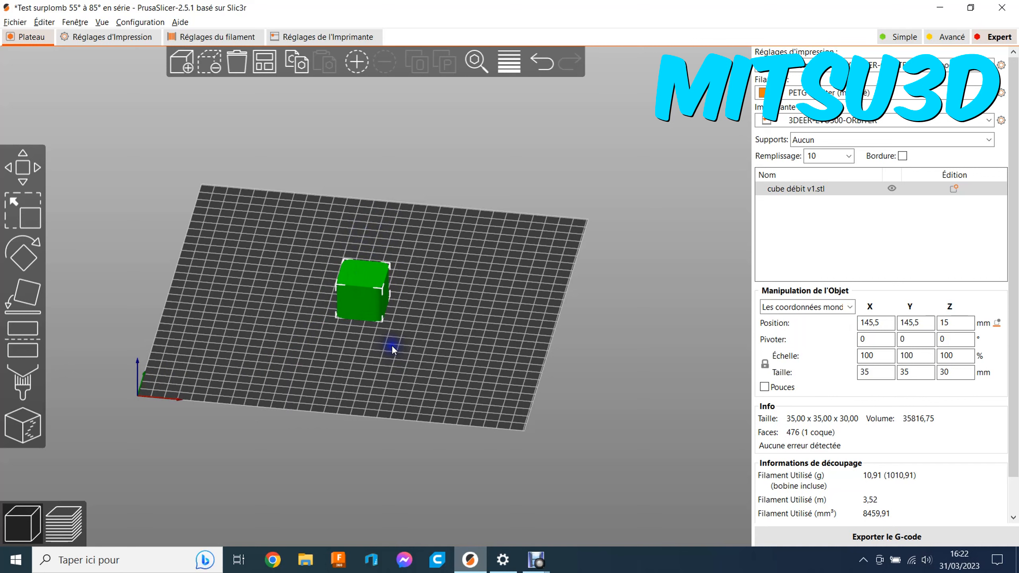
scroll(424, 340, "up", 5)
middle_click_drag(490, 341, 492, 342)
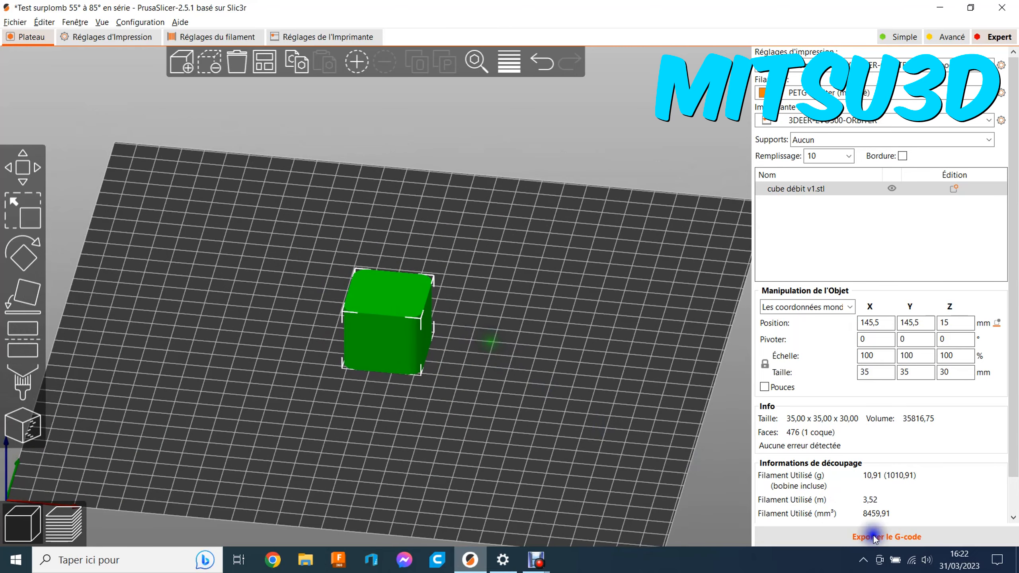
left_click(712, 504)
left_click(818, 156)
type("9")
left_click(876, 275)
double_click(823, 161)
type("10")
left_click(878, 321)
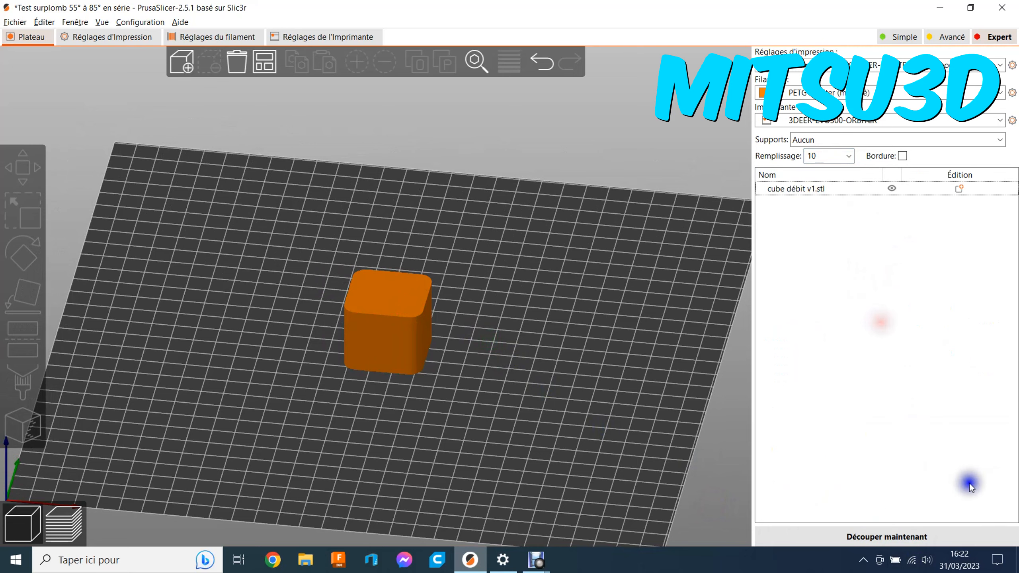
left_click(891, 543)
Step: Display the seams (Jointures) in the sliced preview and inspect the seam line beside the cube's rounded corner
left_click_drag(381, 384, 357, 378)
scroll(361, 353, "up", 5)
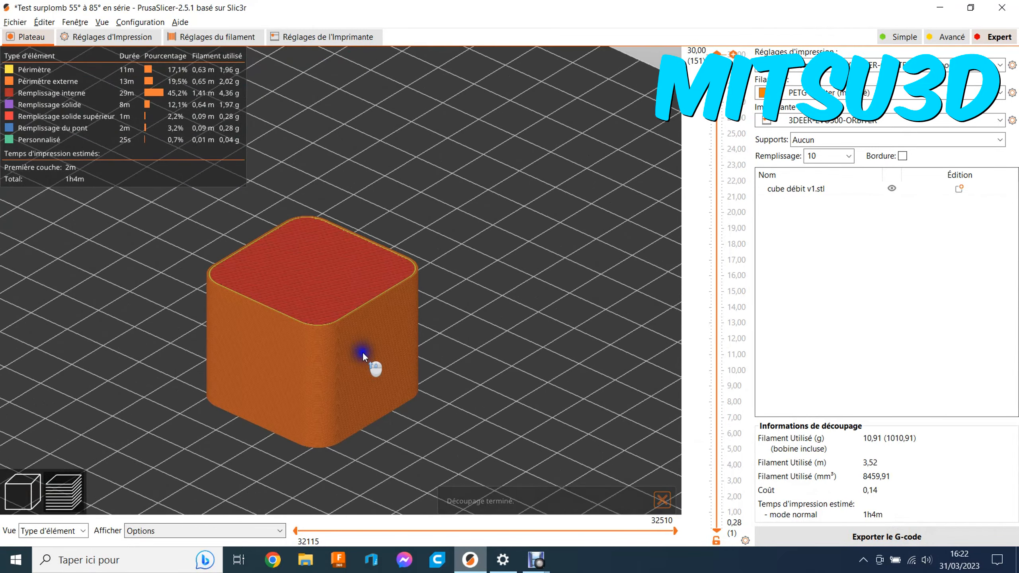
scroll(361, 353, "up", 10)
scroll(318, 362, "up", 6)
right_click_drag(206, 402, 592, 180)
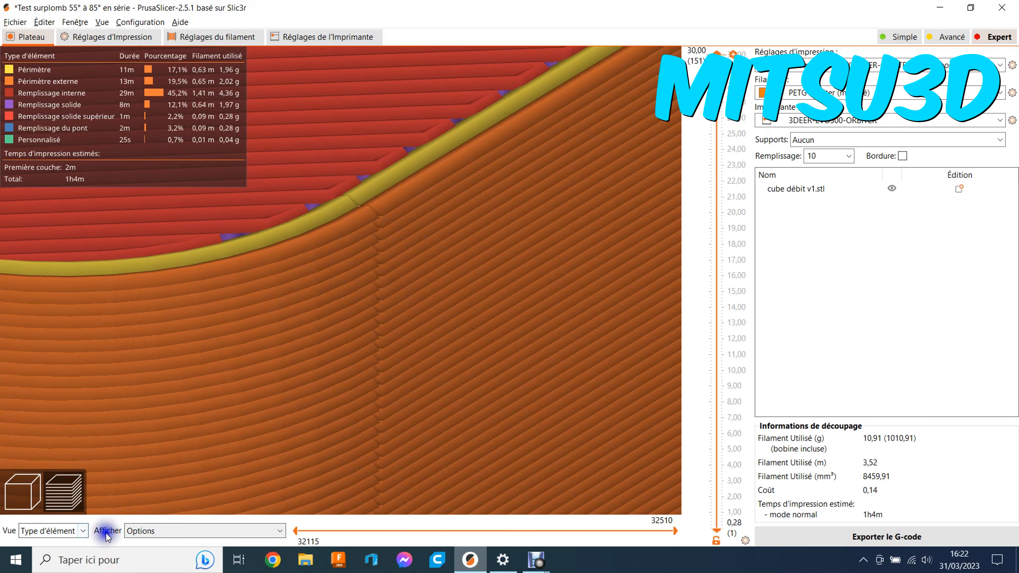
left_click(166, 531)
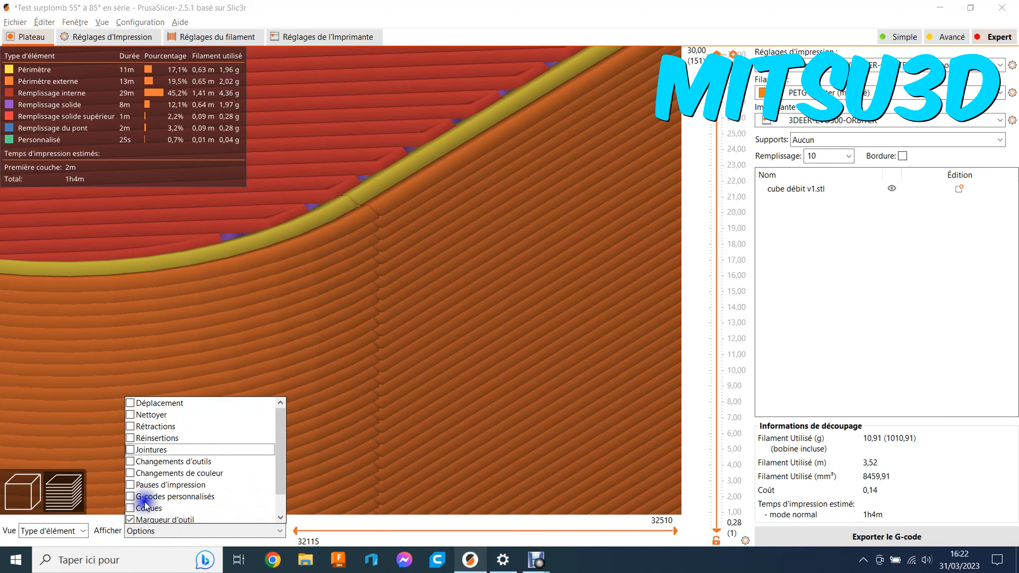
left_click(142, 449)
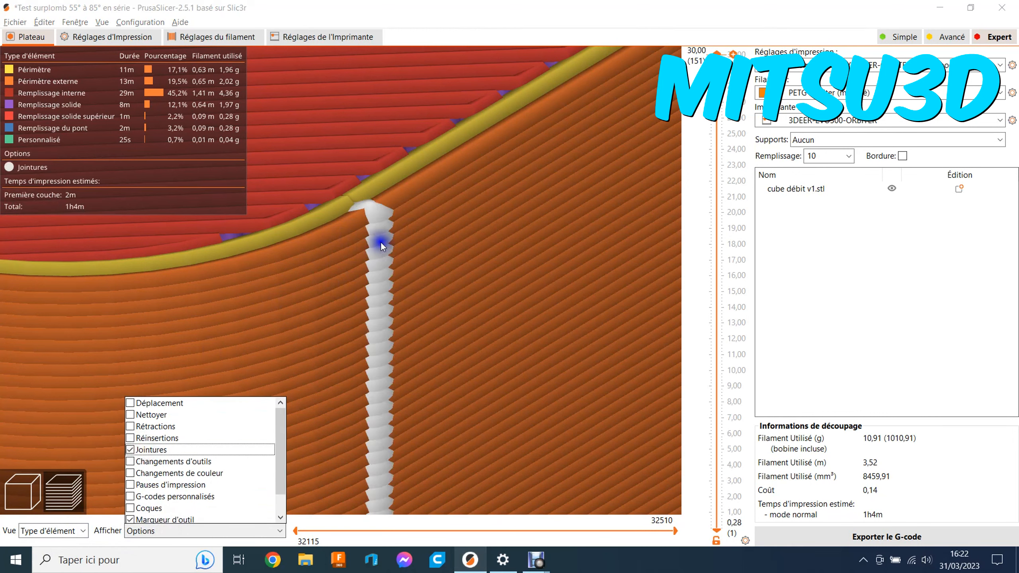
scroll(451, 294, "down", 1)
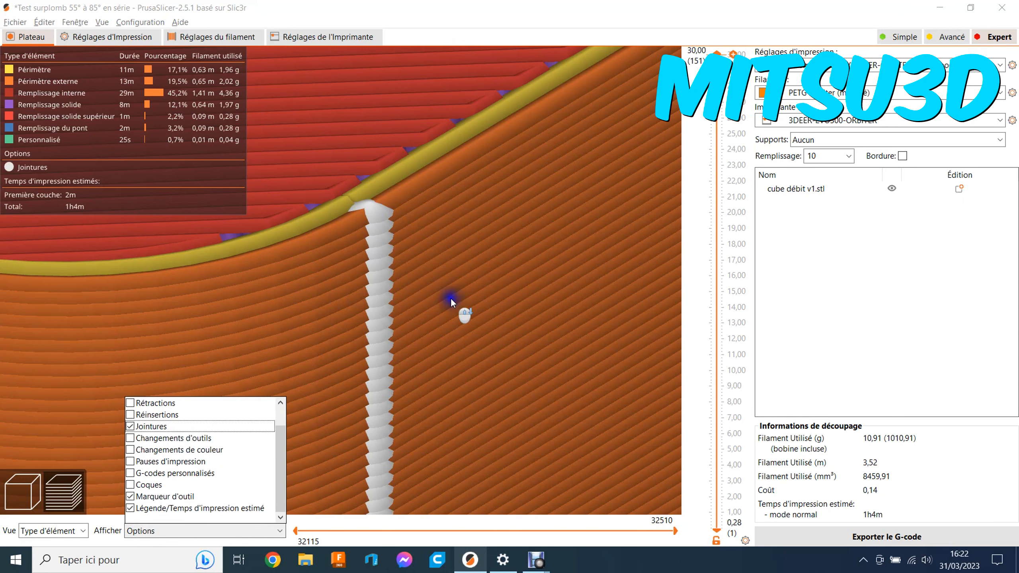
left_click(610, 305)
scroll(604, 303, "down", 10)
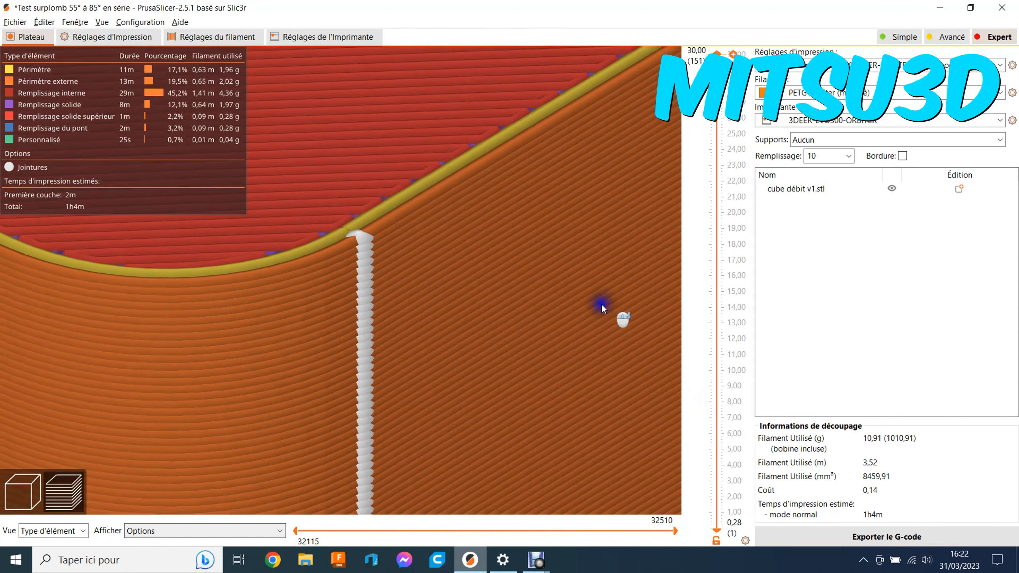
left_click_drag(400, 374, 389, 369)
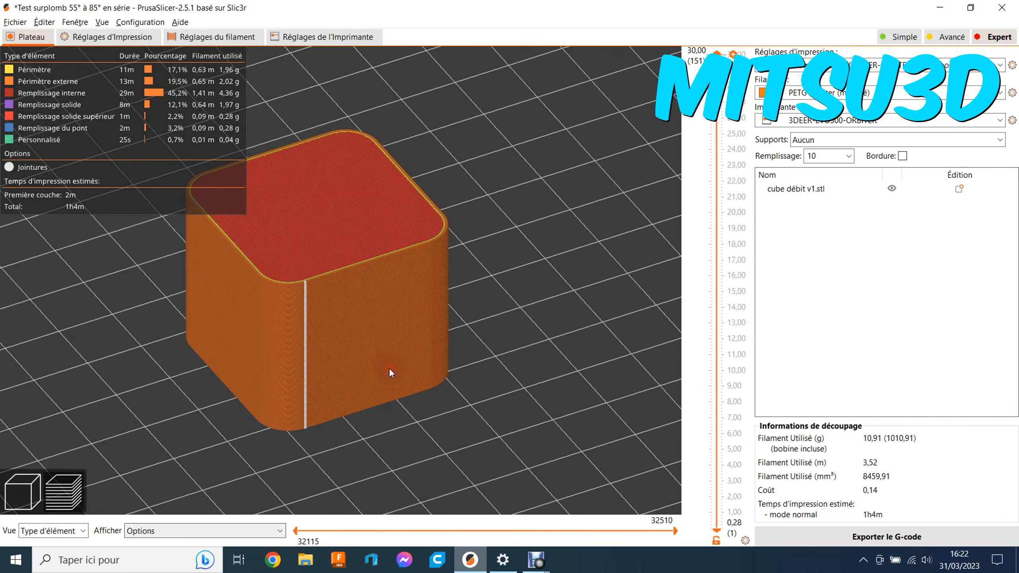
left_click_drag(307, 312, 326, 324)
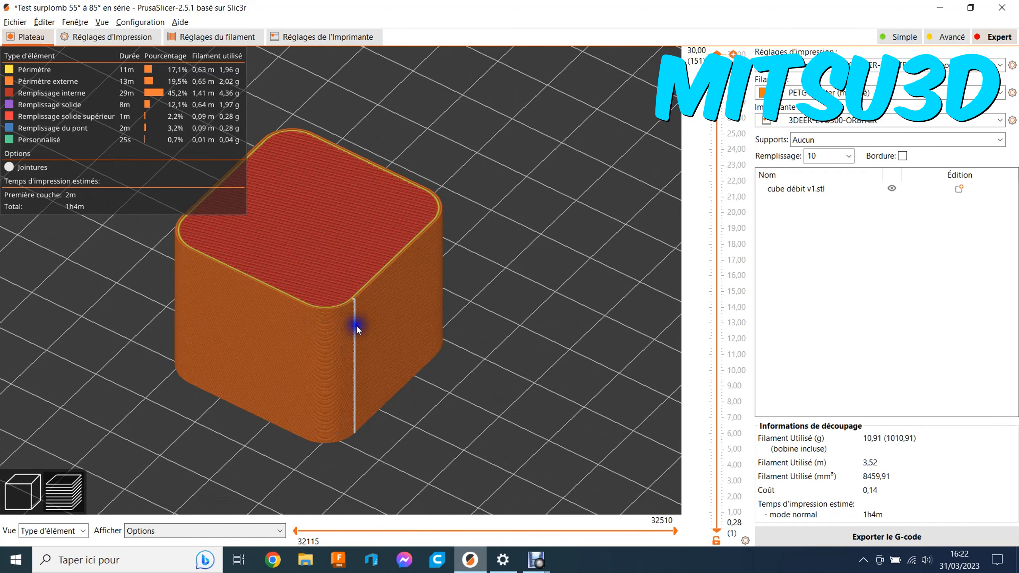
Step: Start seam painting on the cube in the 3D editor with a sphere-shaped brush of size 1,95
left_click(22, 492)
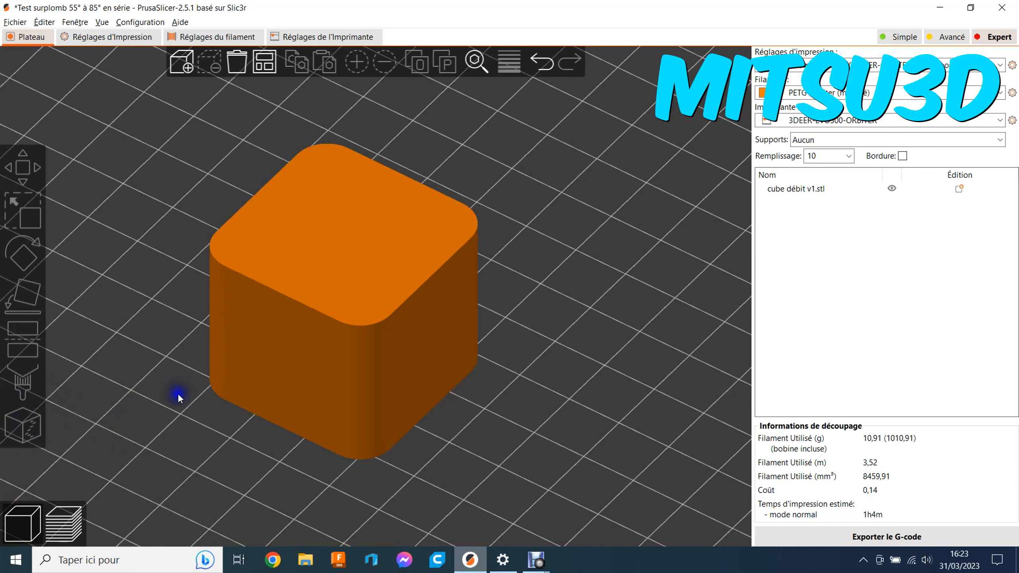
left_click(310, 352)
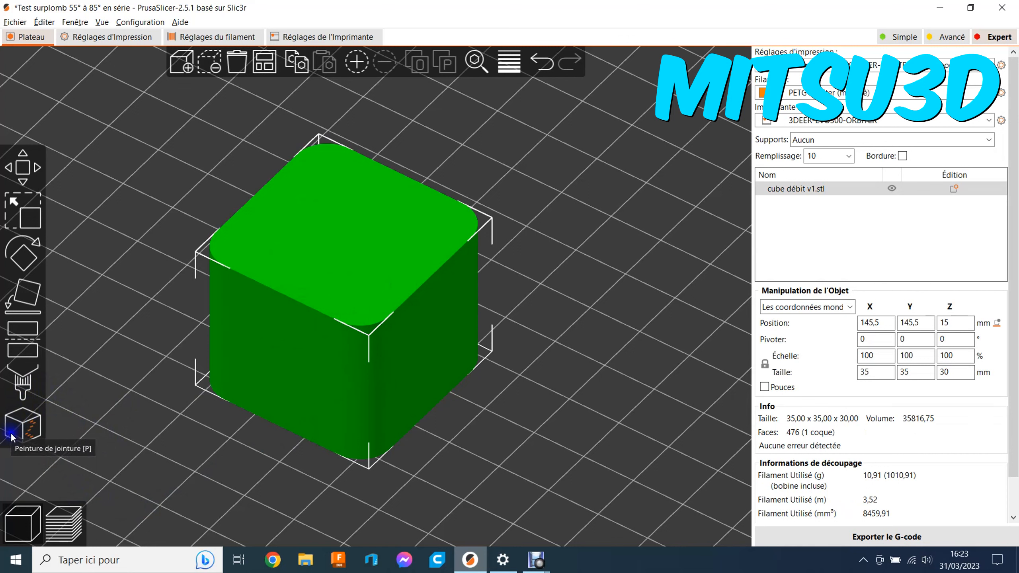
left_click(24, 439)
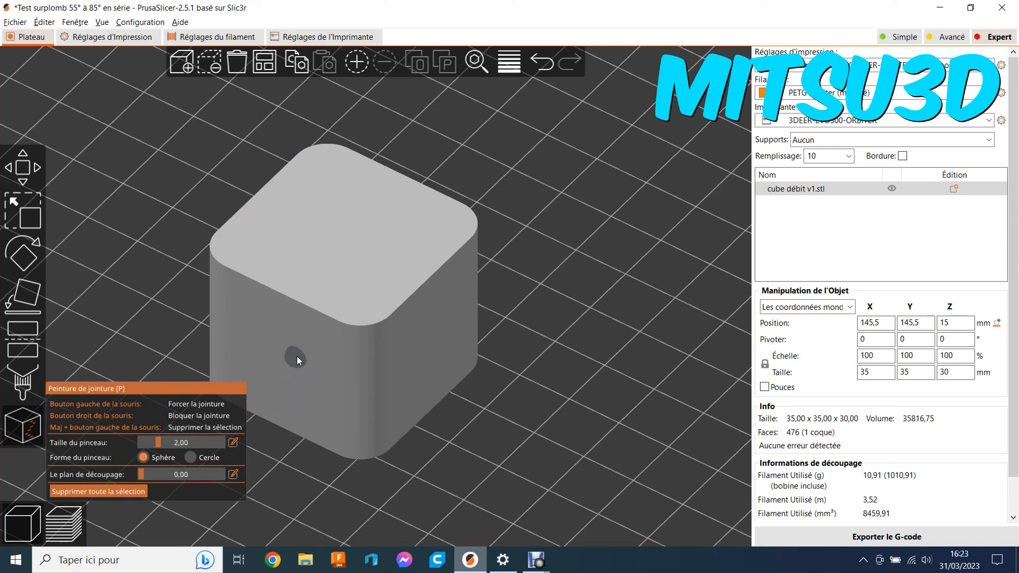
left_click_drag(159, 444, 193, 442)
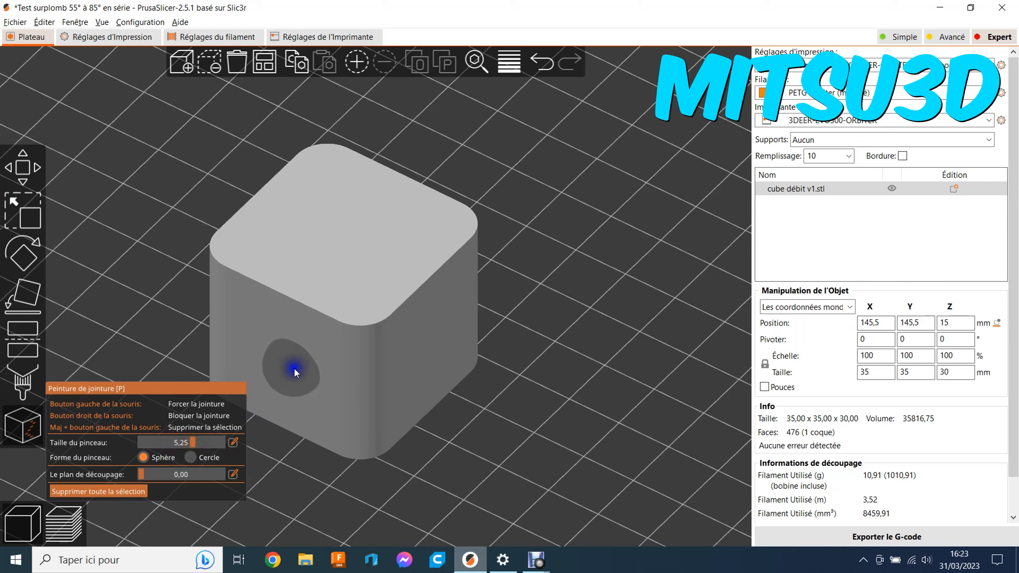
left_click_drag(195, 445, 160, 445)
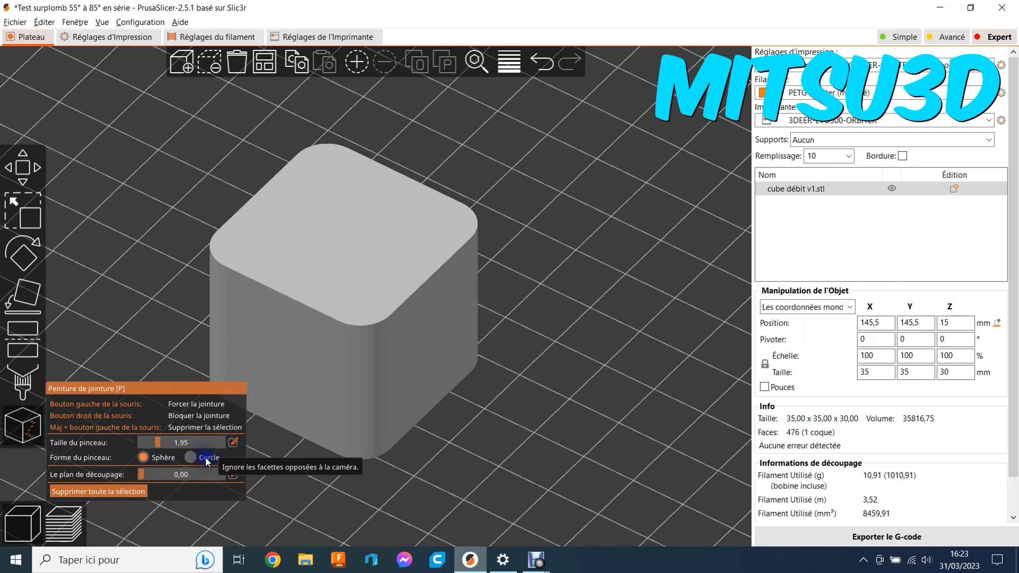
left_click(190, 458)
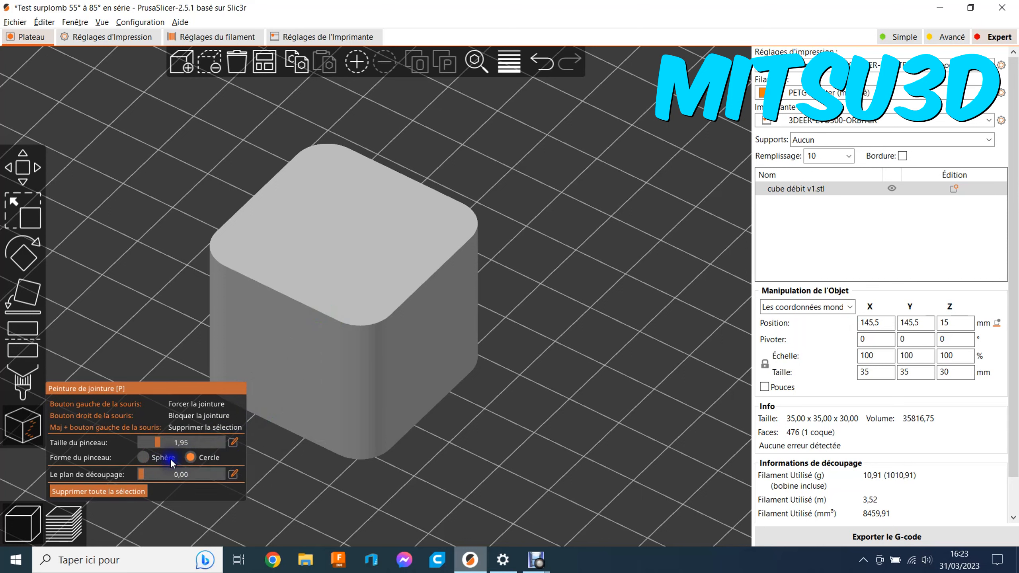
left_click(154, 460)
Step: Paint a winding forced seam down one side face of the cube, from its upper edge to its base
mouse_move(453, 445)
left_mouse_down()
mouse_move(411, 450)
mouse_move(418, 432)
mouse_move(411, 442)
mouse_move(405, 427)
left_mouse_up()
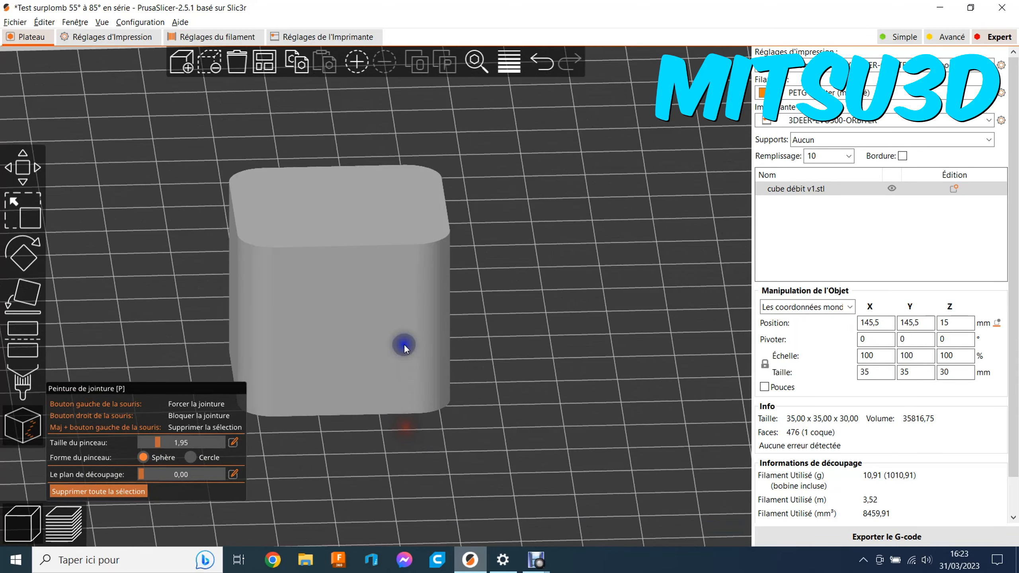
left_click(386, 251)
left_click(390, 249)
left_click_drag(379, 264, 358, 287)
mouse_move(357, 326)
left_mouse_down()
mouse_move(387, 368)
mouse_move(340, 399)
mouse_move(334, 430)
left_mouse_up()
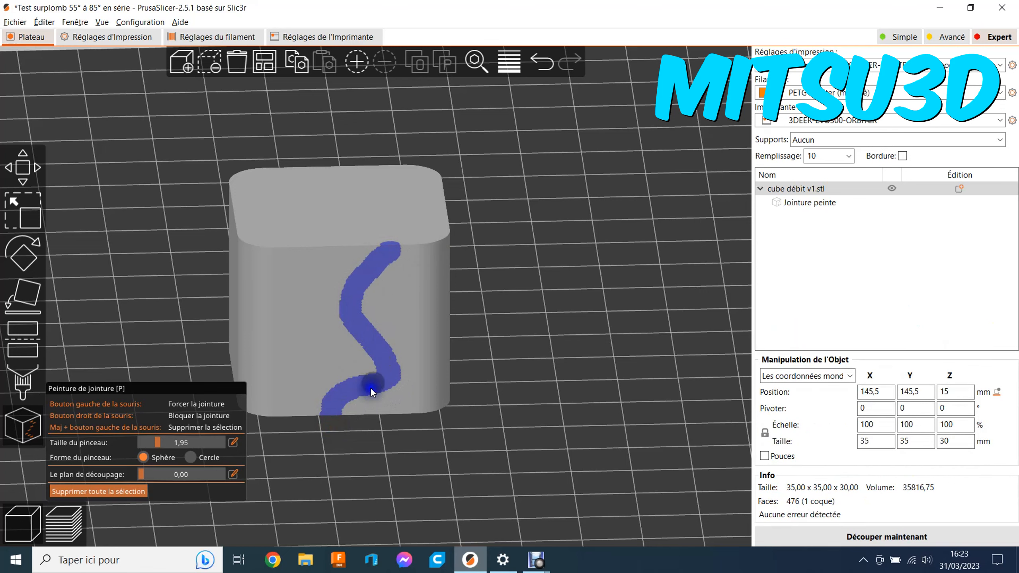
Step: Slice the cube with its painted seam and inspect the seam line in the preview
left_click(894, 534)
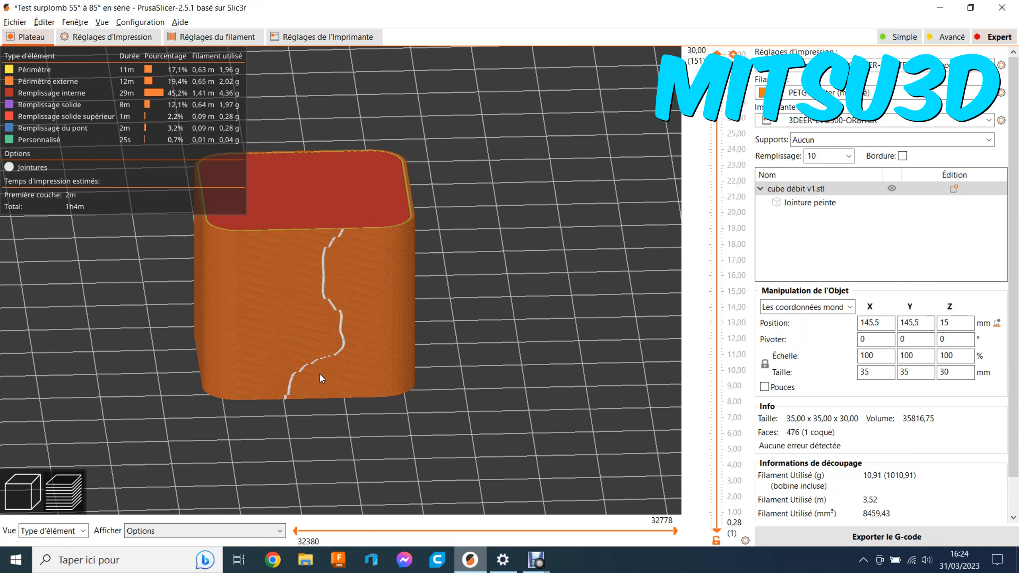
middle_click_drag(442, 353, 523, 349)
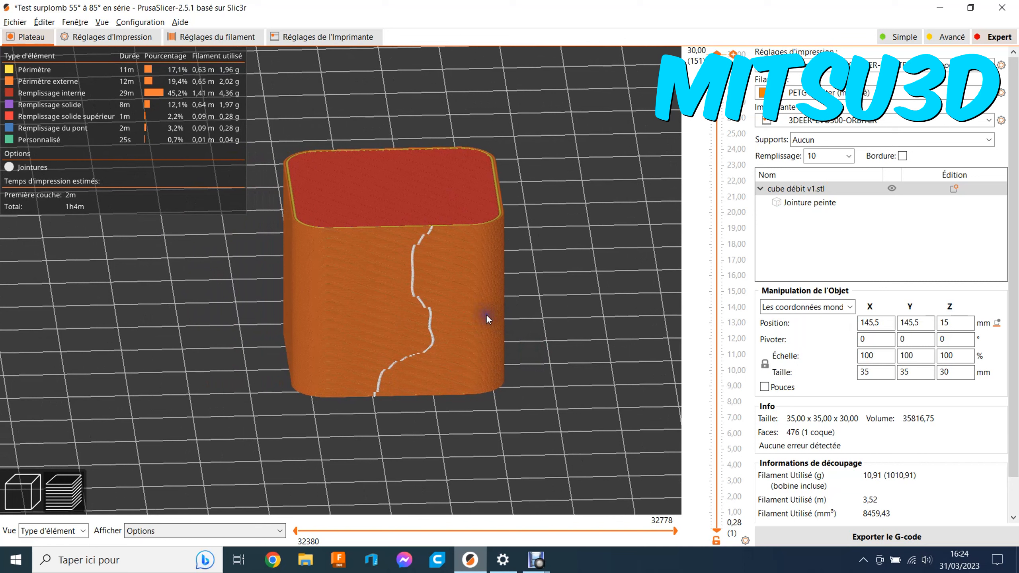
left_click(520, 323)
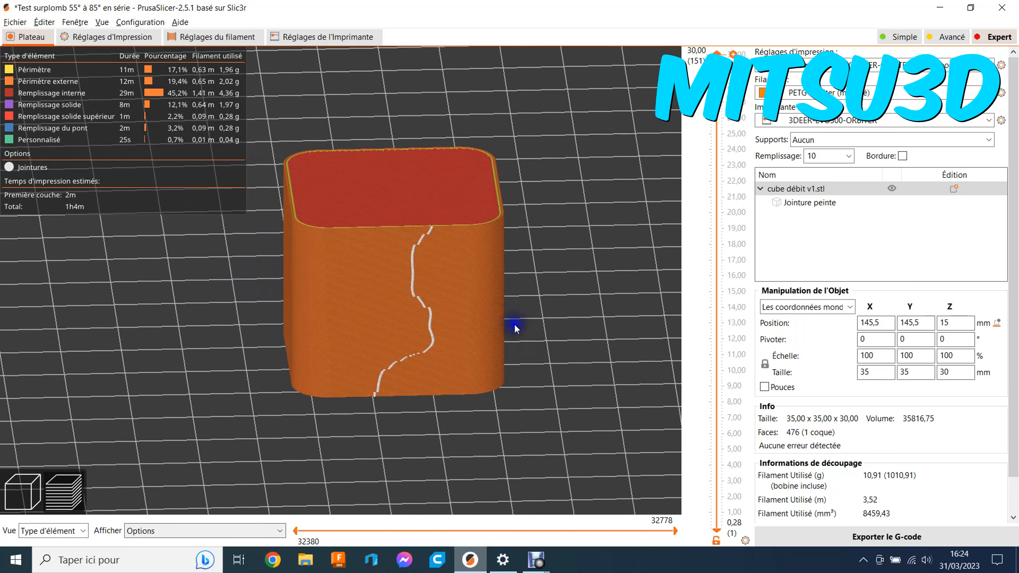